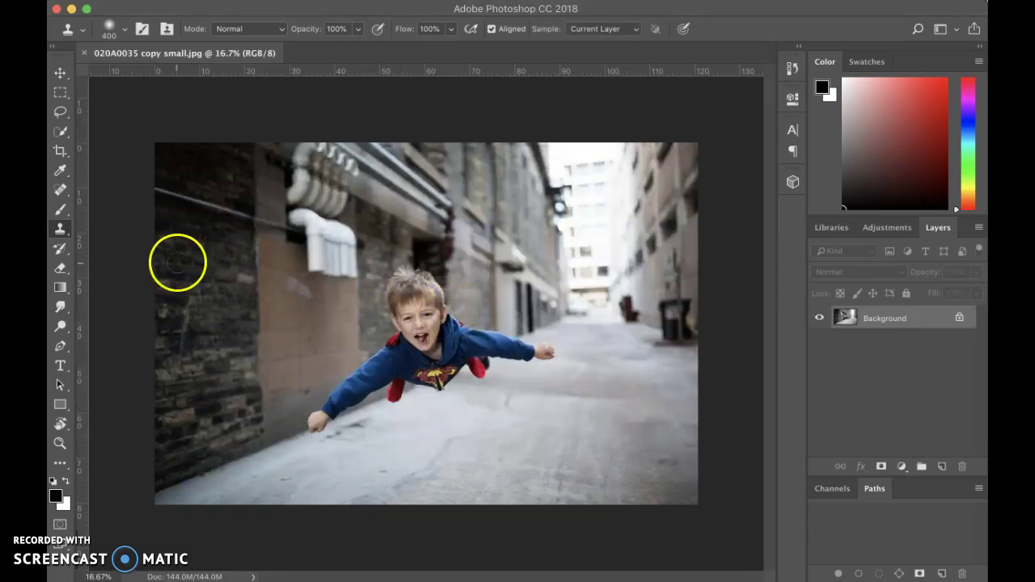
# Open 020A0035.jpg to compare it with the finished composite, and close both images.
pyautogui.moveTo(49, 257); pyautogui.dragTo(343, 48)
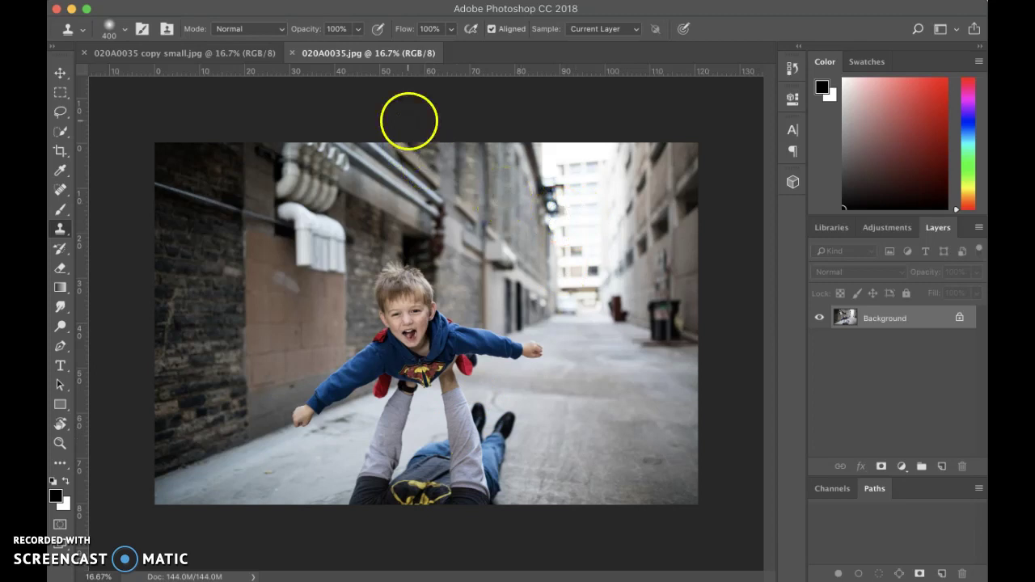
pyautogui.click(291, 54)
pyautogui.click(85, 53)
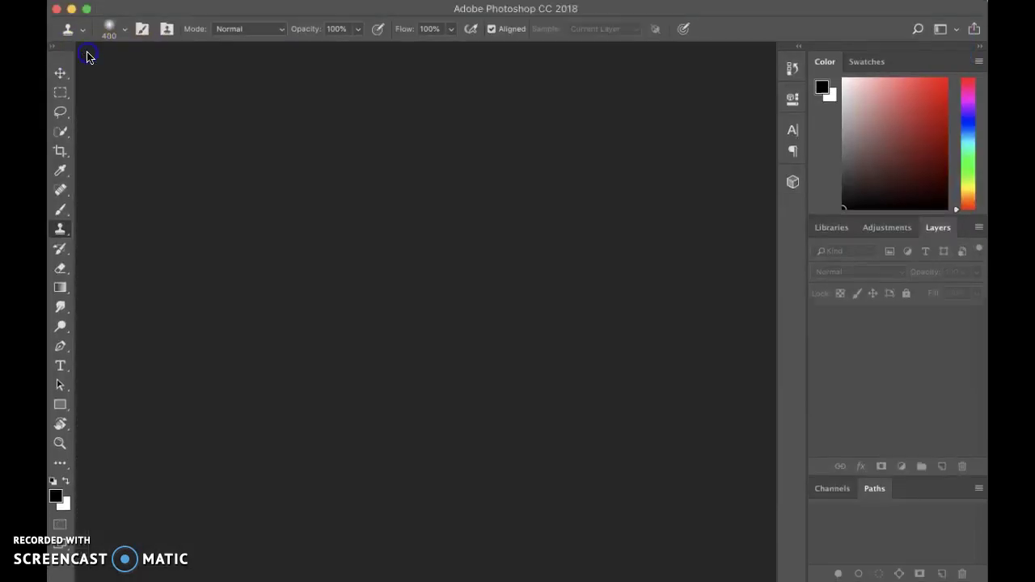
# Open the empty alley photo 020A0042.jpg and place 020A0035.jpg into it as a full-size layer on top.
pyautogui.moveTo(189, 347); pyautogui.dragTo(395, 339)
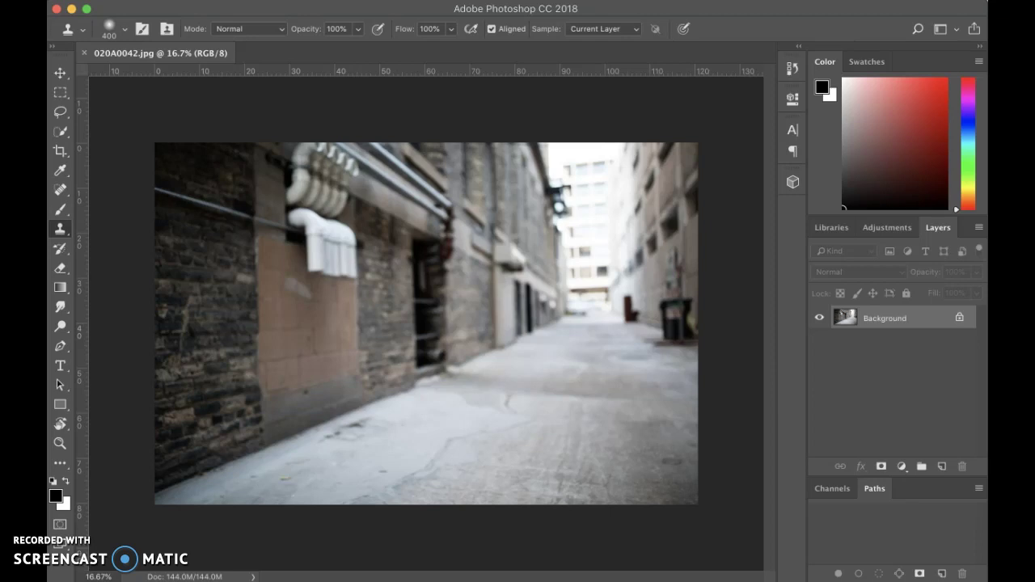
pyautogui.moveTo(166, 279); pyautogui.dragTo(302, 281)
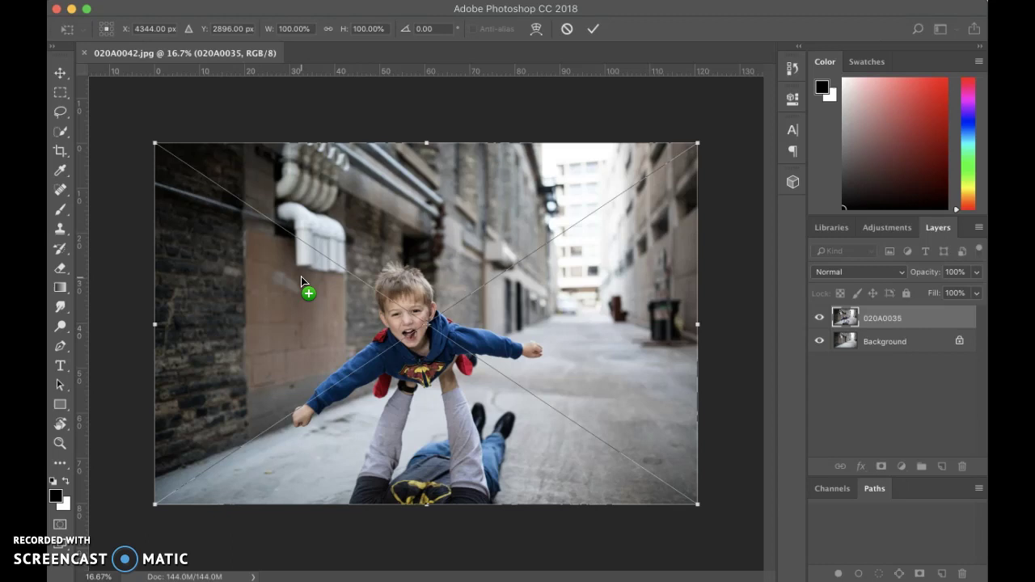
pyautogui.press('Return')
pyautogui.press('s')
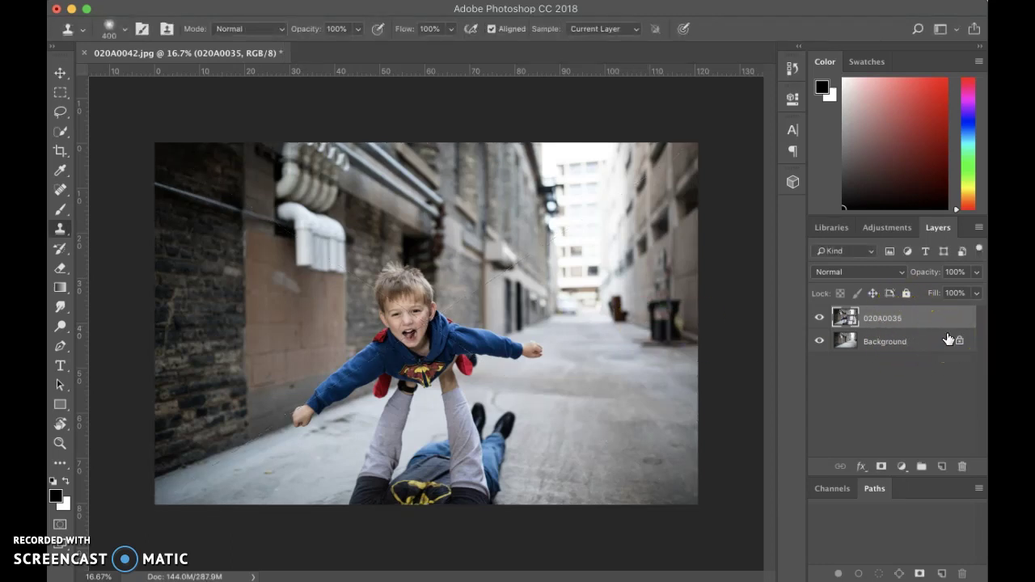
# Unlock the Background layer so it becomes a regular layer.
pyautogui.click(909, 319)
pyautogui.click(959, 340)
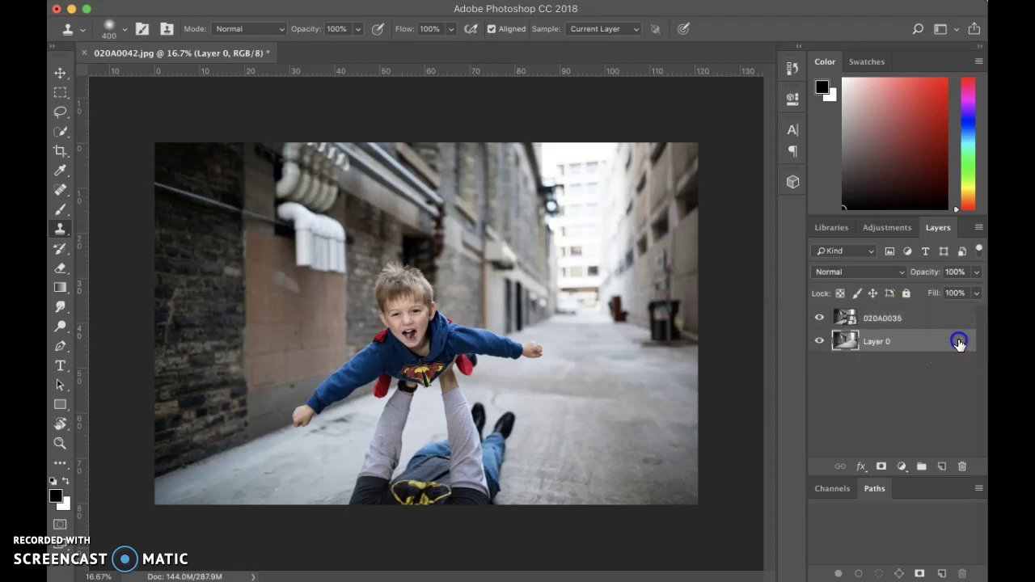
pyautogui.doubleClick(959, 344)
pyautogui.click(945, 38)
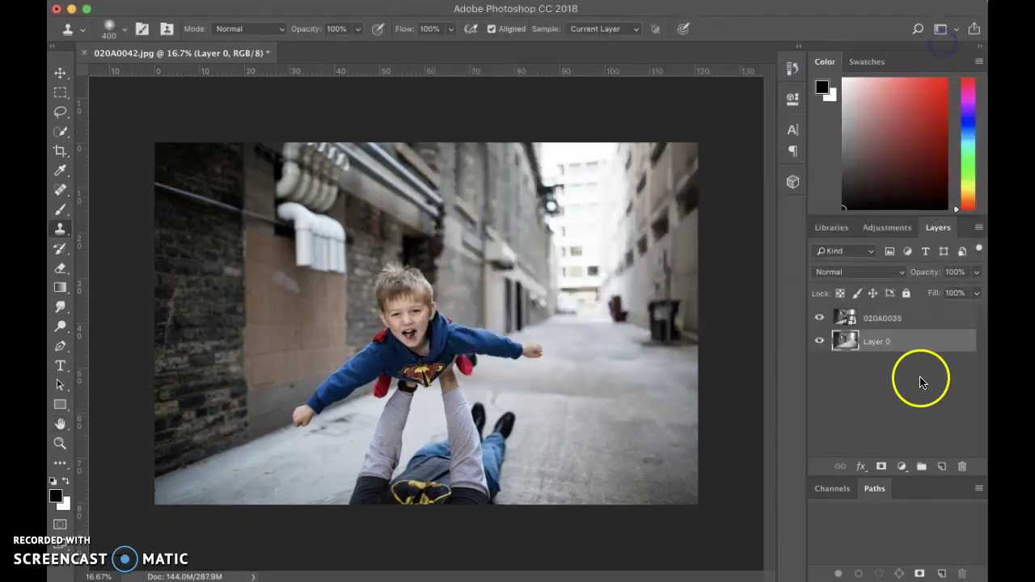
# Rasterize the placed 020A0035 layer.
pyautogui.click(897, 325)
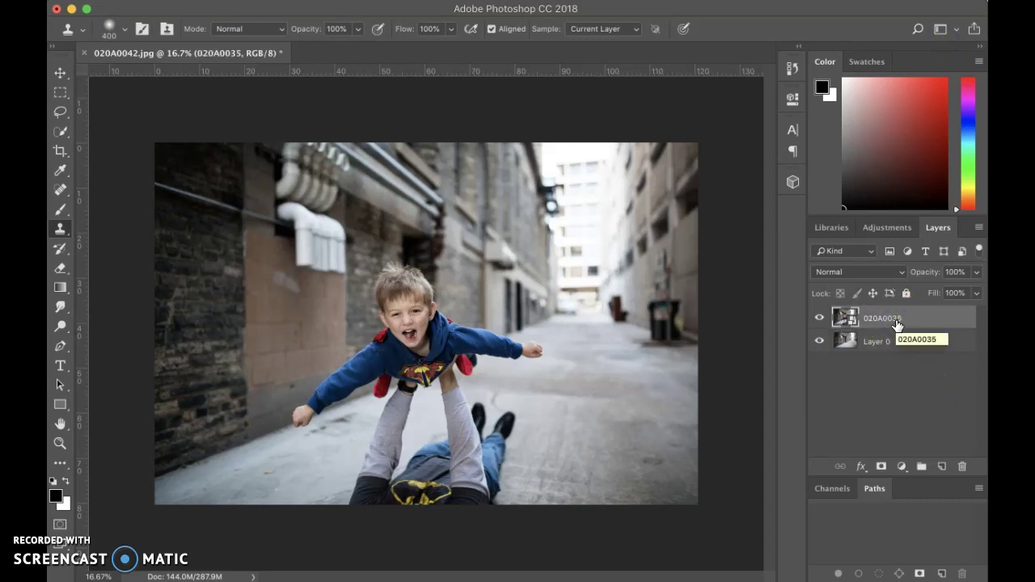
pyautogui.rightClick(896, 324)
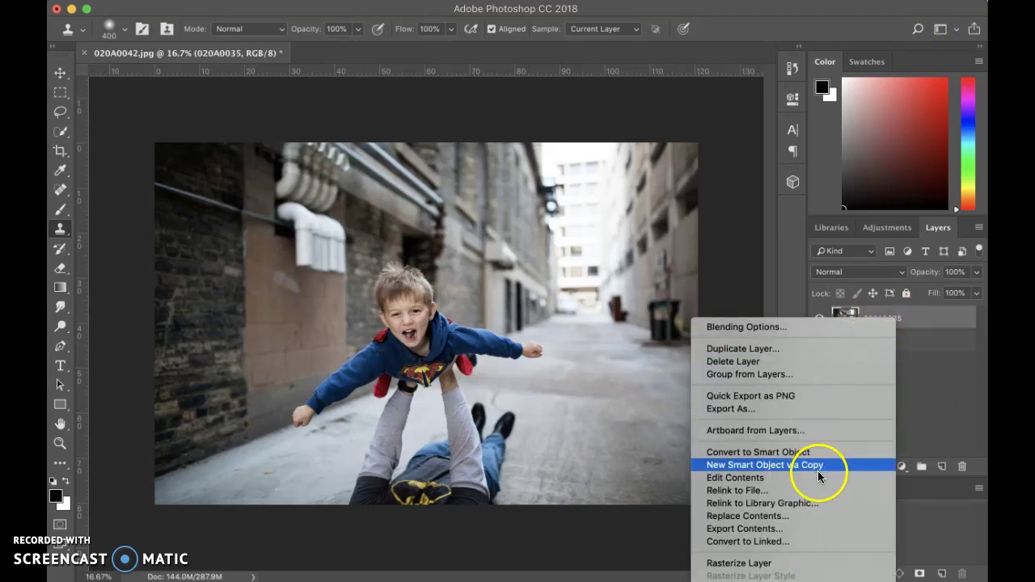
pyautogui.click(784, 564)
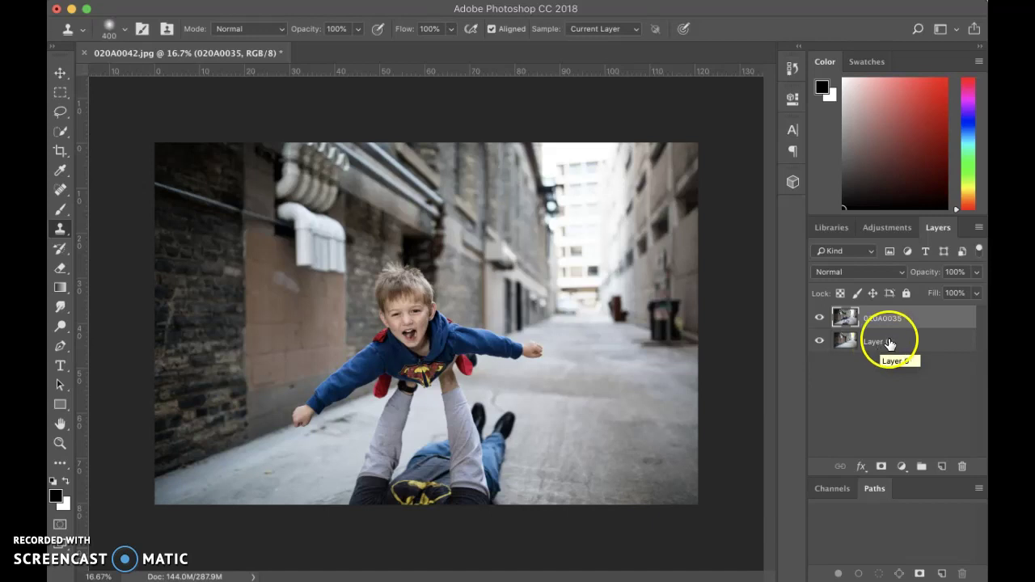
# Auto-align the 020A0035 layer and Layer 0 using the Auto projection.
pyautogui.keyDown('shift'); pyautogui.click(889, 345); pyautogui.keyUp('shift')
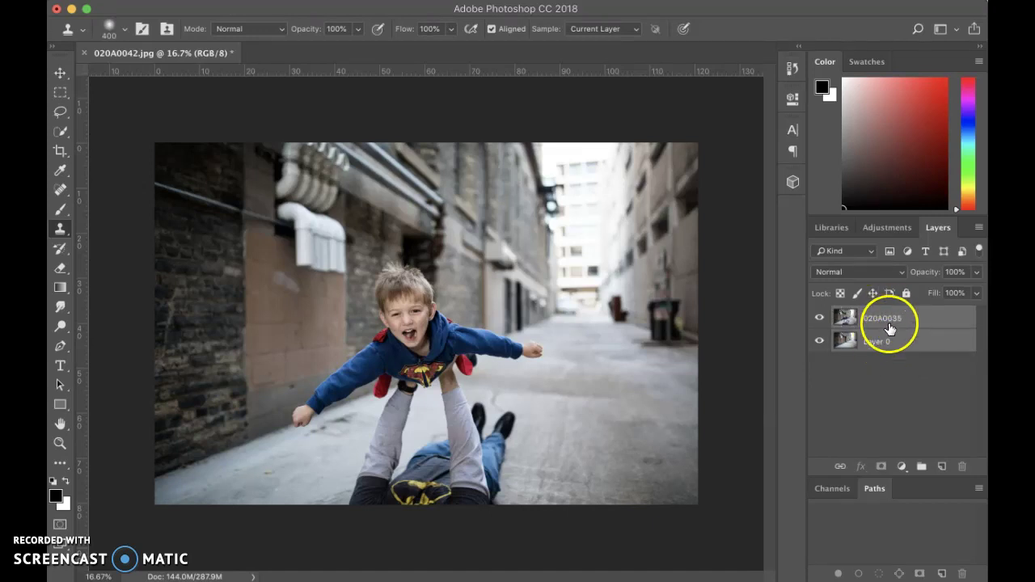
pyautogui.moveTo(888, 322); pyautogui.dragTo(330, 66)
pyautogui.click(97, 1)
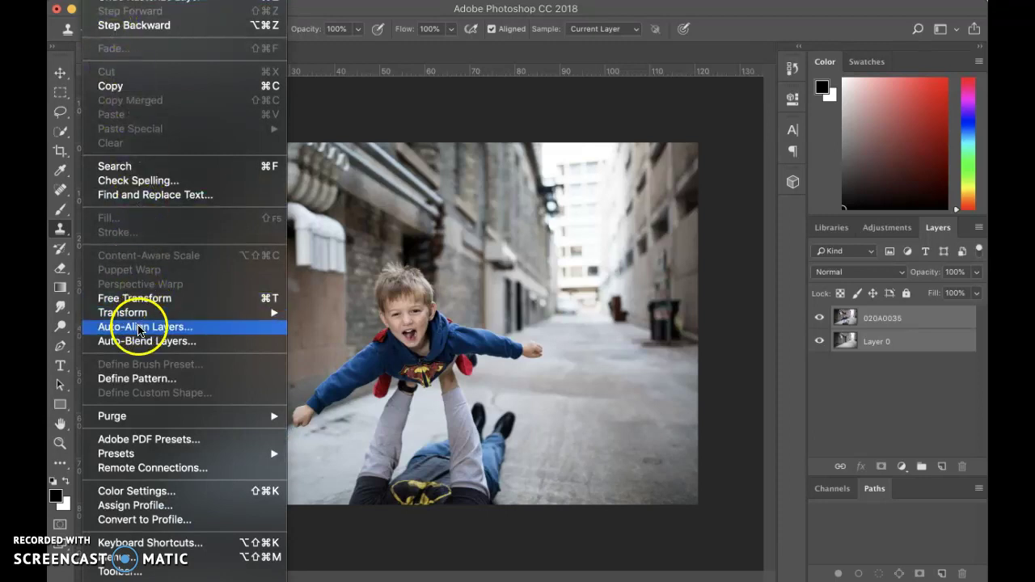
pyautogui.moveTo(139, 328); pyautogui.dragTo(141, 328)
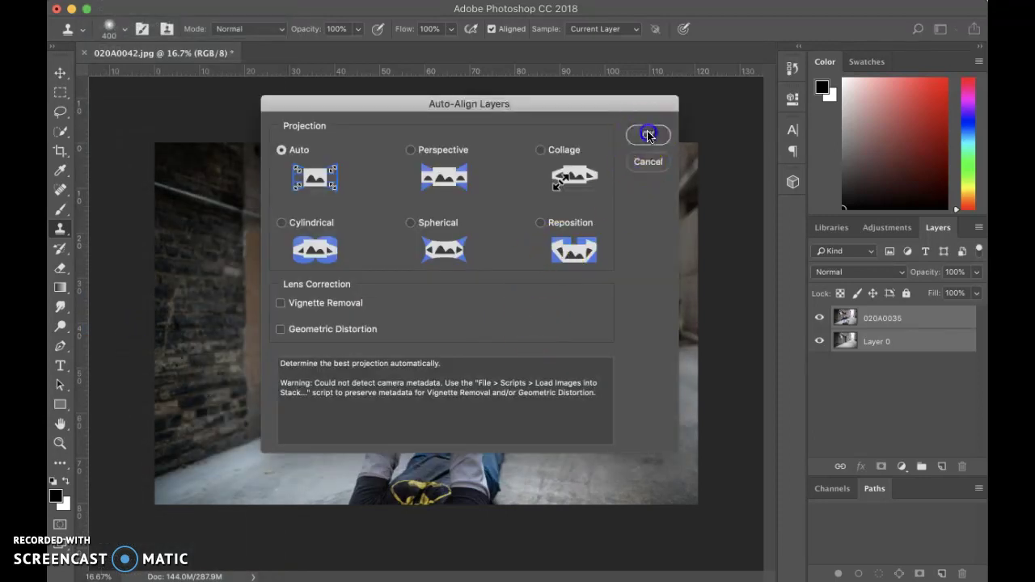
pyautogui.click(647, 135)
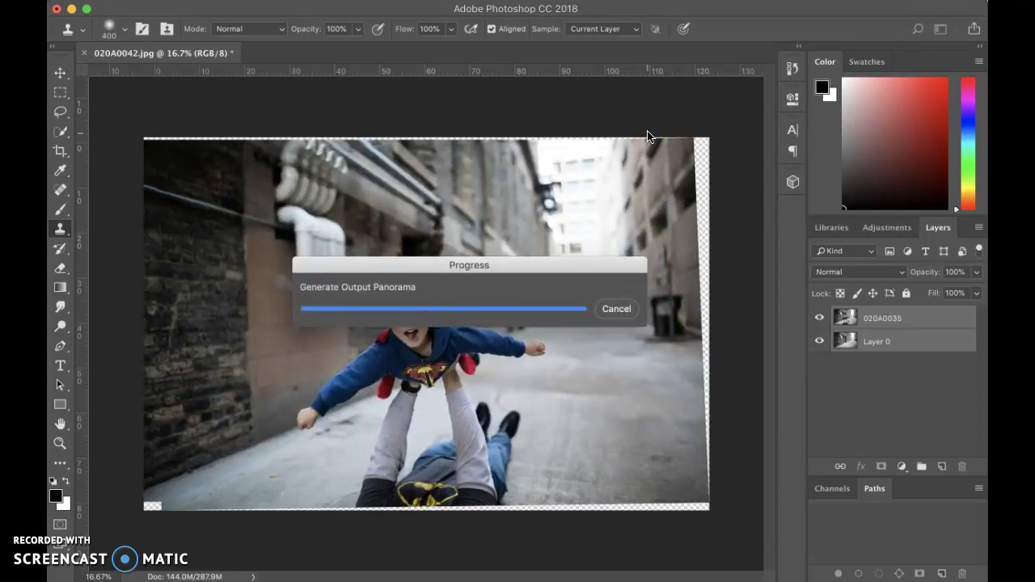
# Crop the canvas slightly at the edges to remove the transparent strips around the aligned photos.
pyautogui.click(61, 152)
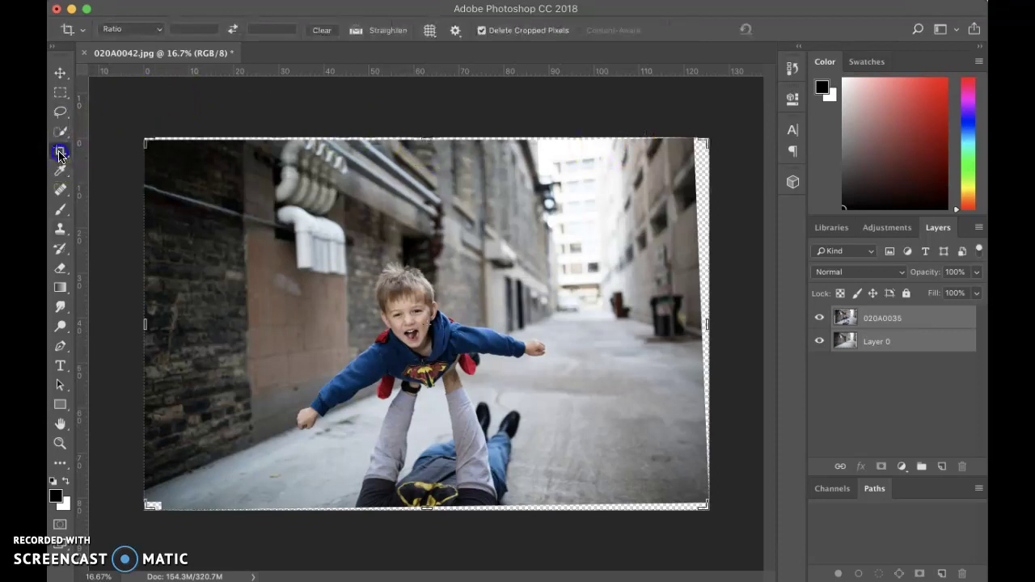
pyautogui.moveTo(429, 140); pyautogui.dragTo(427, 140)
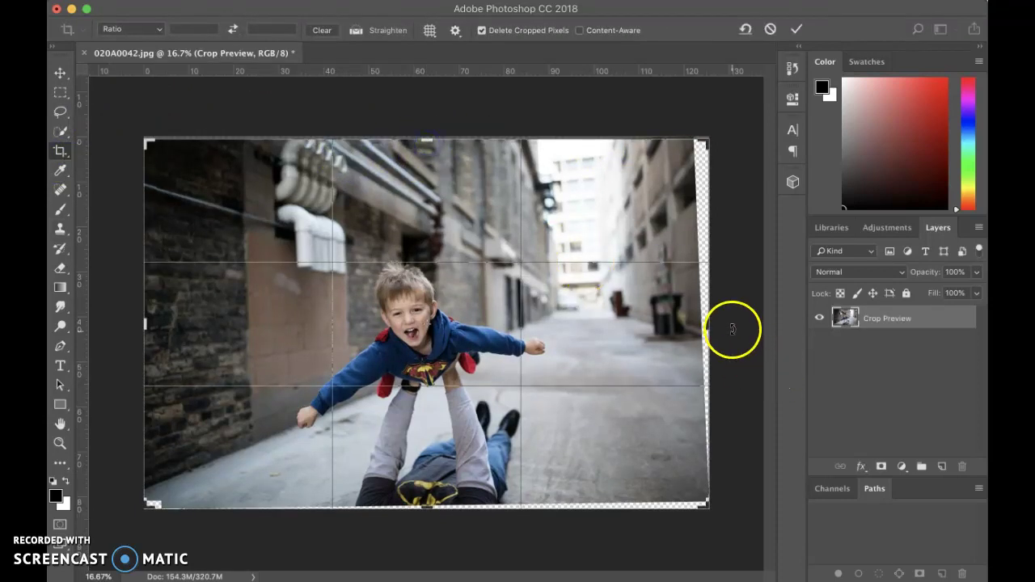
pyautogui.moveTo(709, 326); pyautogui.dragTo(702, 327)
pyautogui.moveTo(425, 507); pyautogui.dragTo(426, 503)
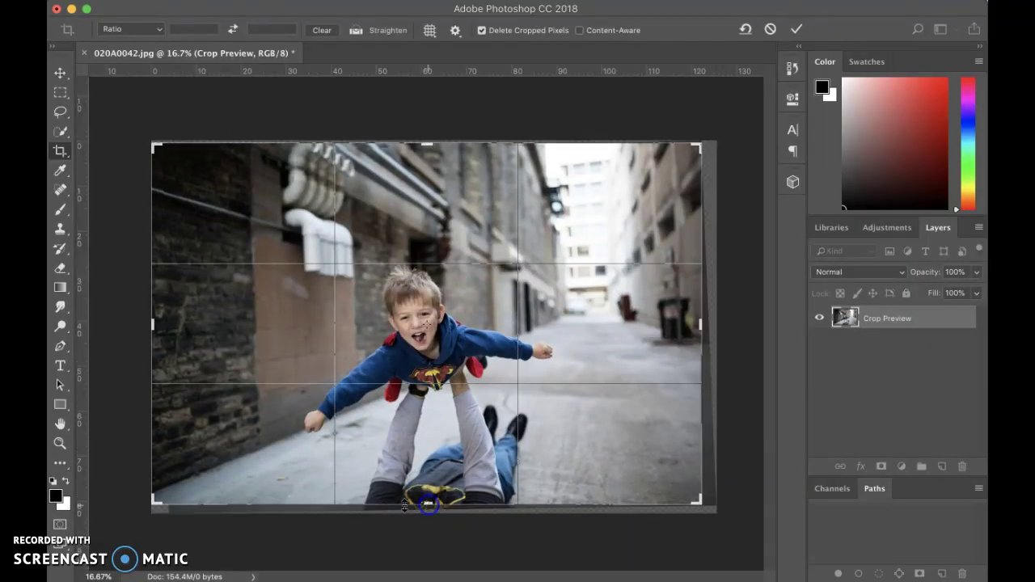
pyautogui.click(339, 437)
pyautogui.press('Return')
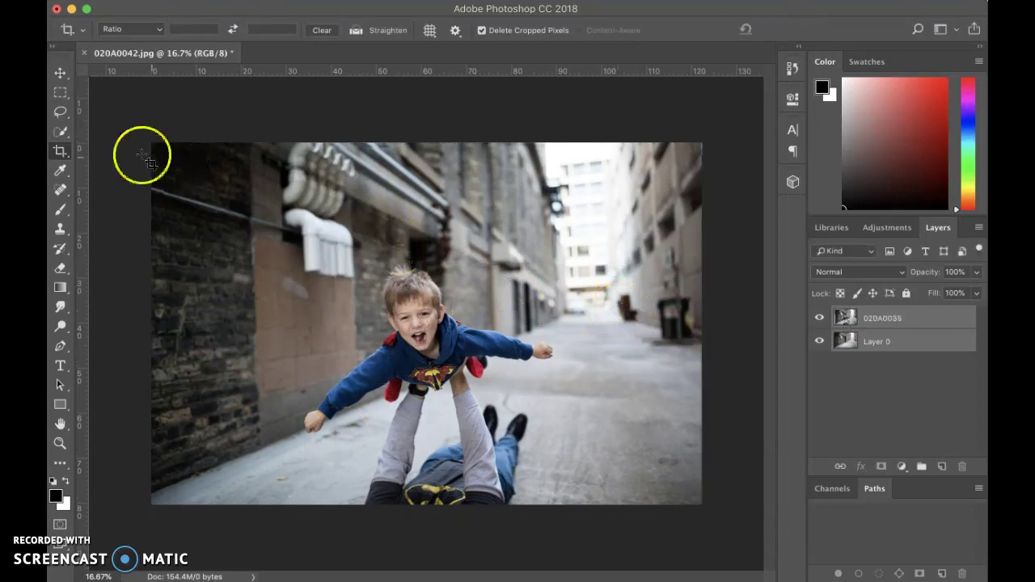
# Add a white layer mask to the 020A0035 layer.
pyautogui.click(60, 74)
pyautogui.click(653, 262)
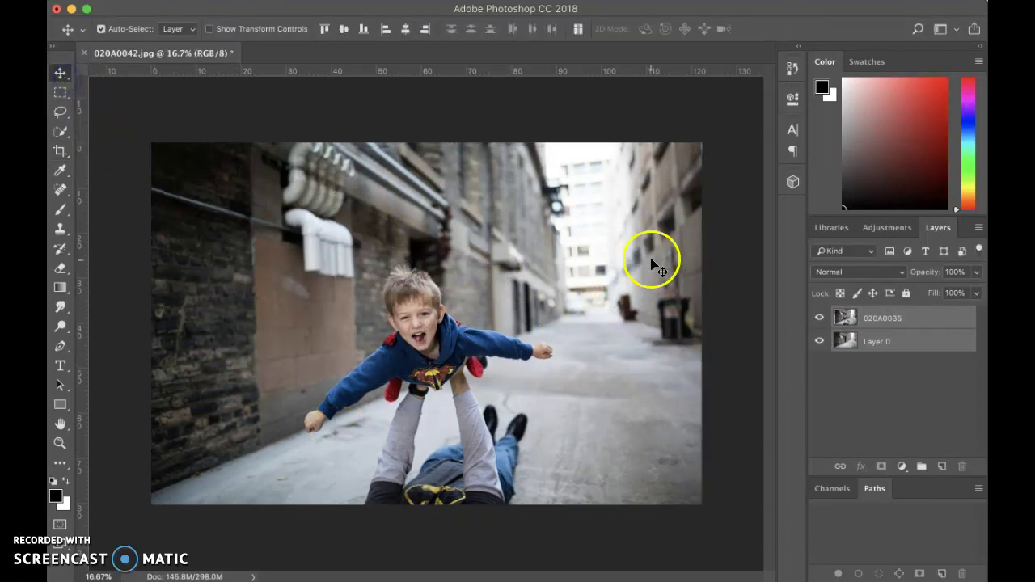
pyautogui.click(889, 325)
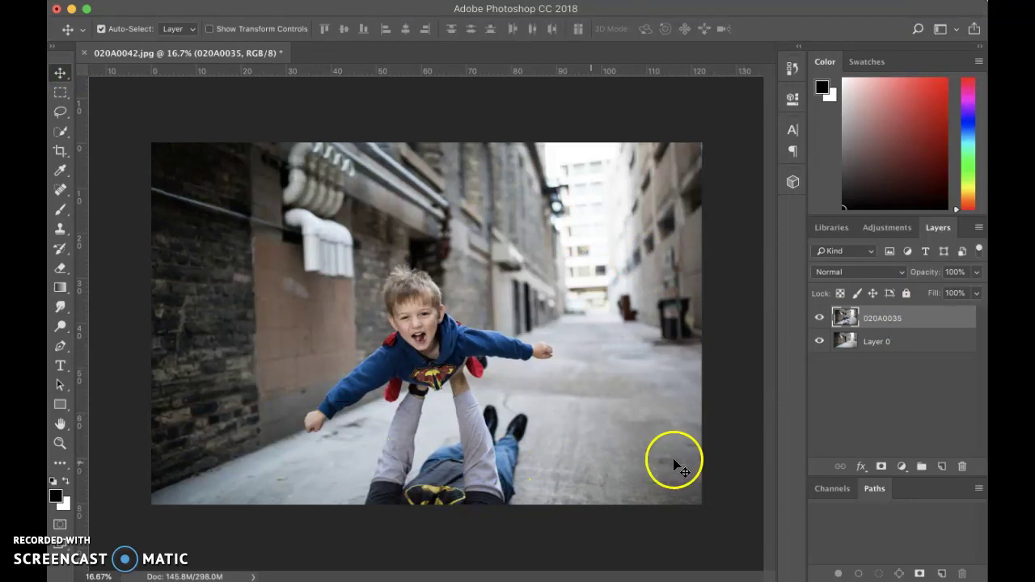
pyautogui.click(919, 573)
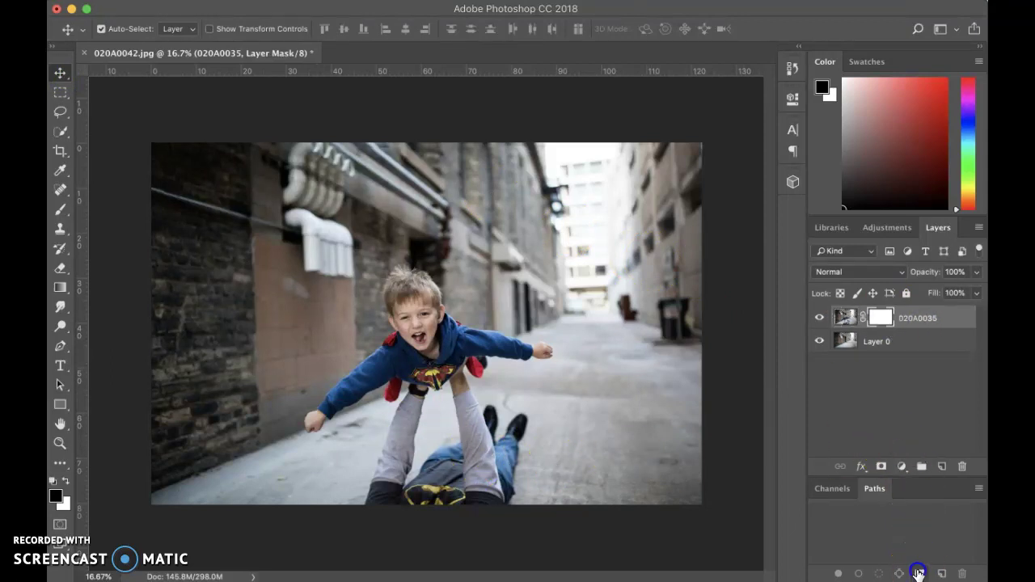
# Paint black on the 020A0035 layer mask with the Brush to hide the body of the adult lying on the ground.
pyautogui.click(59, 209)
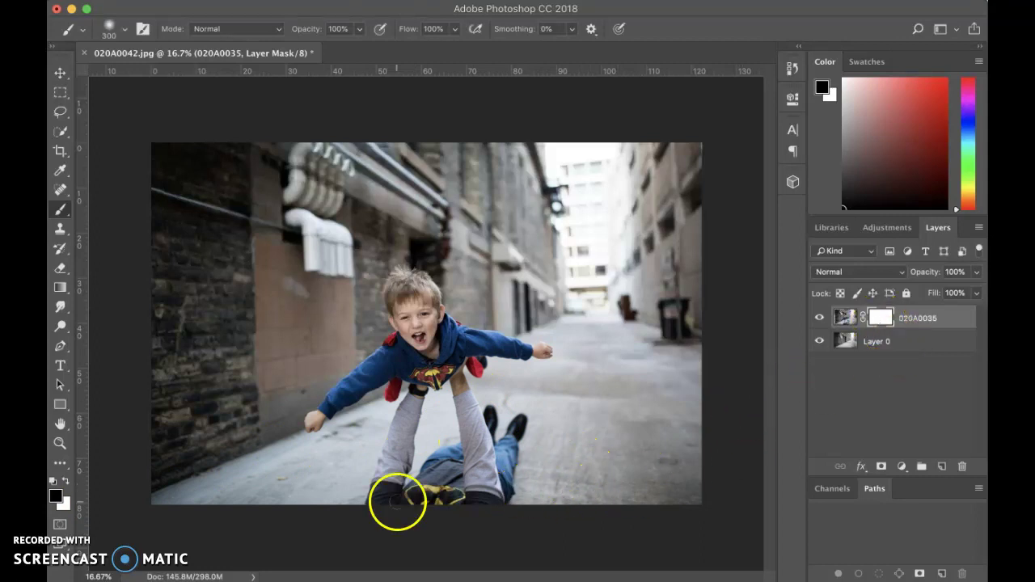
pyautogui.moveTo(372, 490)
pyautogui.mouseDown()
pyautogui.moveTo(455, 489)
pyautogui.moveTo(302, 512)
pyautogui.moveTo(410, 502)
pyautogui.moveTo(349, 501)
pyautogui.moveTo(514, 505)
pyautogui.moveTo(466, 483)
pyautogui.moveTo(510, 485)
pyautogui.moveTo(471, 492)
pyautogui.moveTo(499, 492)
pyautogui.moveTo(490, 463)
pyautogui.mouseUp()
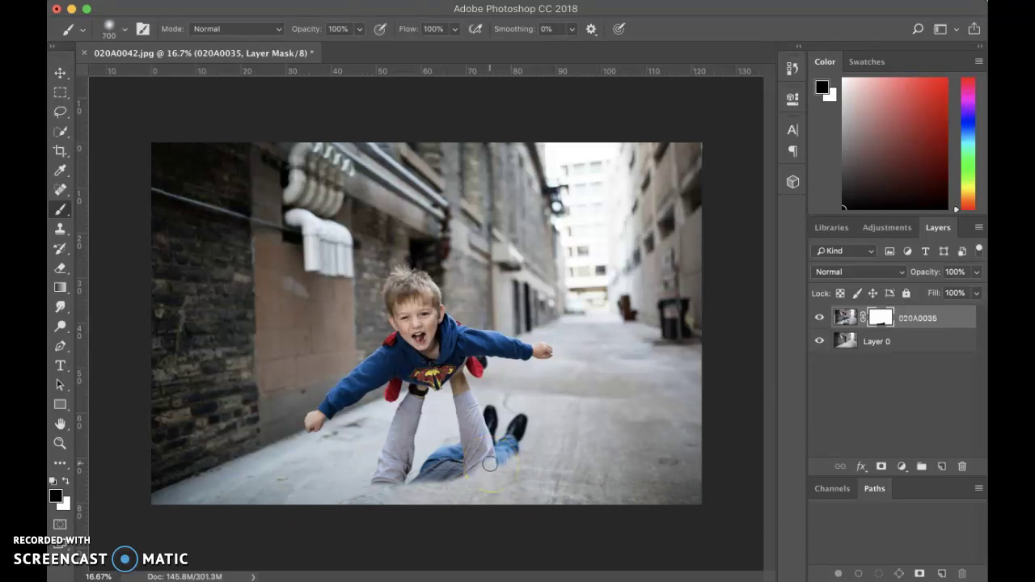
pyautogui.moveTo(489, 463)
pyautogui.mouseDown()
pyautogui.moveTo(392, 455)
pyautogui.moveTo(377, 466)
pyautogui.moveTo(520, 455)
pyautogui.moveTo(355, 472)
pyautogui.moveTo(544, 434)
pyautogui.moveTo(500, 423)
pyautogui.moveTo(464, 437)
pyautogui.mouseUp()
# Reduce the brush size and paint black on the mask to hide the adult's arms and hands up to the boy's hoodie.
pyautogui.press('super+plus')
pyautogui.press('super+plus')
pyautogui.press('super+plus')
pyautogui.press('super+plus')
pyautogui.press('super+plus')
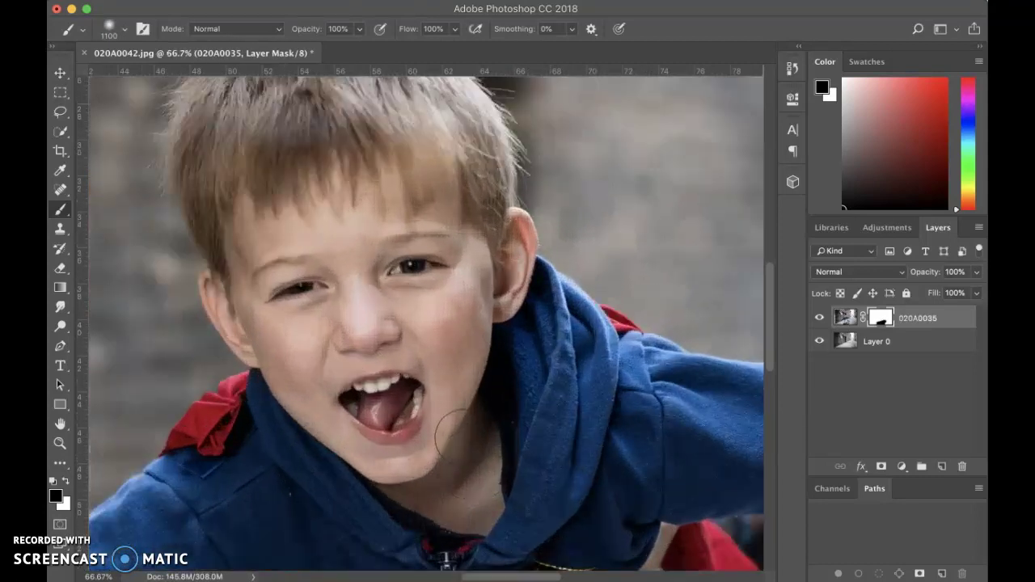
pyautogui.click(500, 393)
pyautogui.moveTo(500, 393); pyautogui.dragTo(531, 145)
pyautogui.moveTo(515, 256); pyautogui.dragTo(469, 238)
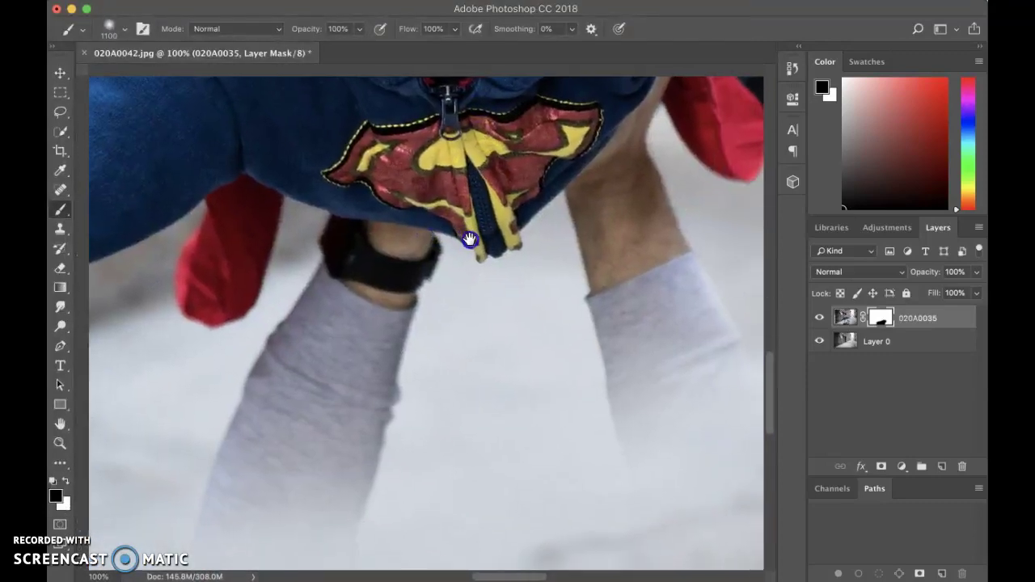
pyautogui.press('[')
pyautogui.press('[')
pyautogui.press('[')
pyautogui.press('[')
pyautogui.press('[')
pyautogui.press('[')
pyautogui.press('[')
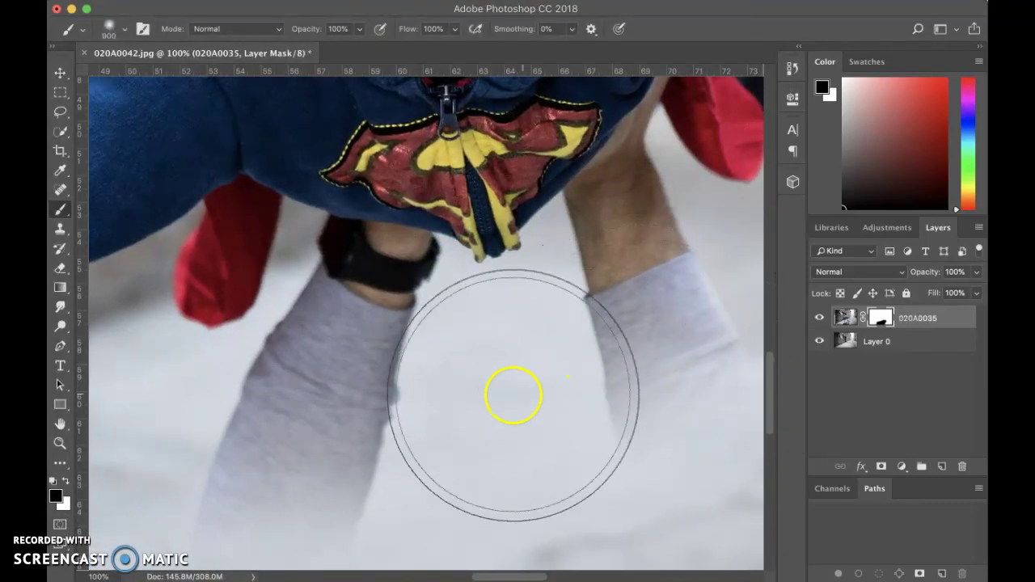
pyautogui.press('[')
pyautogui.press('[')
pyautogui.press('[')
pyautogui.moveTo(212, 503)
pyautogui.mouseDown()
pyautogui.moveTo(336, 494)
pyautogui.moveTo(203, 533)
pyautogui.moveTo(303, 444)
pyautogui.moveTo(226, 470)
pyautogui.moveTo(290, 366)
pyautogui.moveTo(322, 400)
pyautogui.moveTo(303, 391)
pyautogui.moveTo(397, 441)
pyautogui.mouseUp()
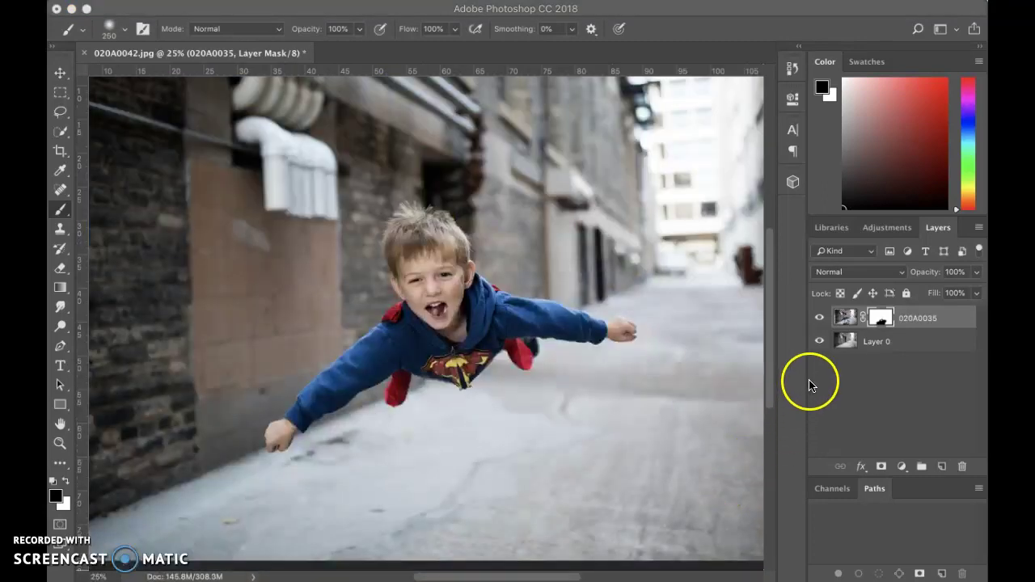
# Hide Layer 0 to check which areas of the 020A0035 layer are masked out.
pyautogui.keyDown('alt'); pyautogui.click(819, 342); pyautogui.keyUp('alt')
pyautogui.click(819, 344)
pyautogui.click(819, 343)
pyautogui.click(819, 343)
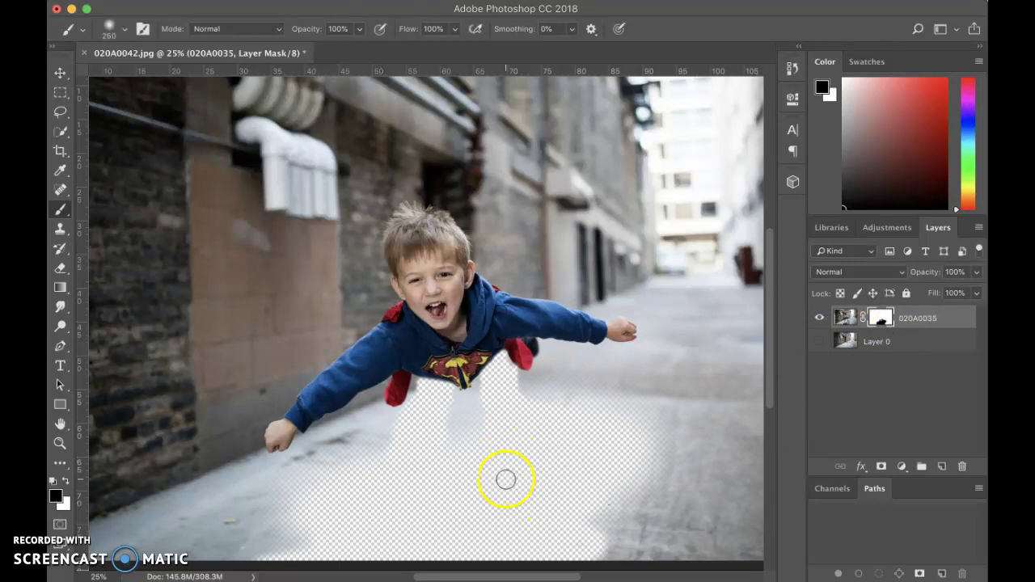
# Paint black on the mask with a 900 px brush to clear leftover patches of ground below the boy, and show Layer 0 again.
pyautogui.press(']')
pyautogui.press(']')
pyautogui.press(']')
pyautogui.press(']')
pyautogui.press(']')
pyautogui.moveTo(588, 515)
pyautogui.mouseDown()
pyautogui.moveTo(357, 525)
pyautogui.moveTo(637, 534)
pyautogui.moveTo(304, 562)
pyautogui.moveTo(347, 519)
pyautogui.moveTo(381, 541)
pyautogui.mouseUp()
pyautogui.moveTo(652, 507); pyautogui.dragTo(674, 527)
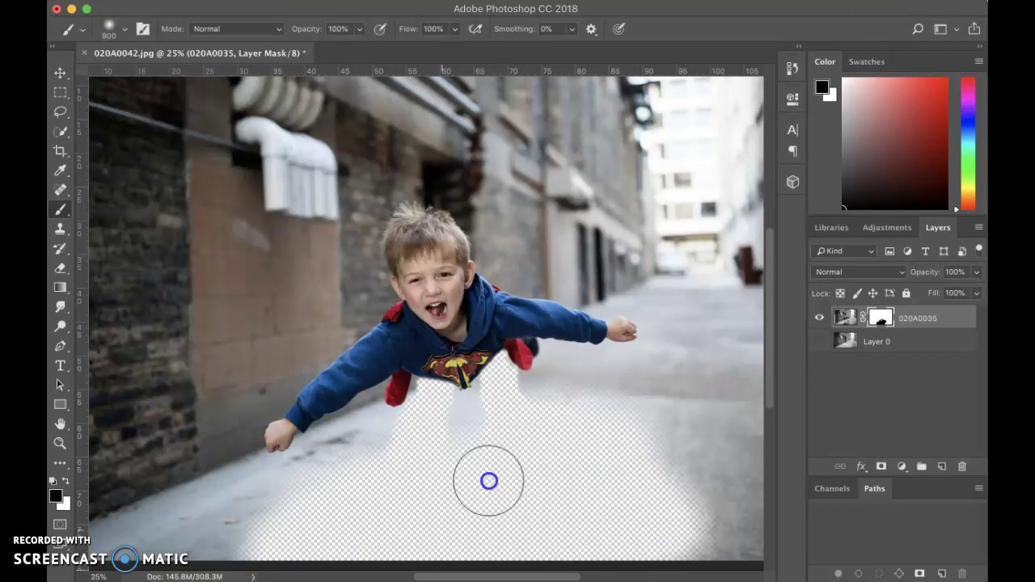
pyautogui.moveTo(469, 450)
pyautogui.mouseDown()
pyautogui.moveTo(586, 468)
pyautogui.moveTo(608, 489)
pyautogui.moveTo(474, 519)
pyautogui.moveTo(671, 538)
pyautogui.moveTo(526, 546)
pyautogui.mouseUp()
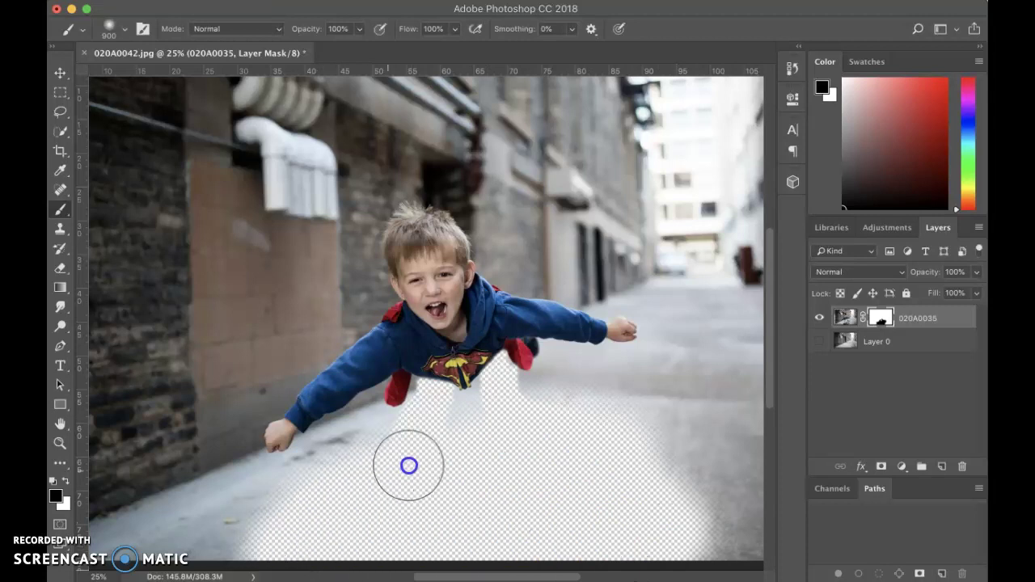
pyautogui.click(811, 370)
pyautogui.click(602, 411)
pyautogui.moveTo(677, 521); pyautogui.dragTo(670, 543)
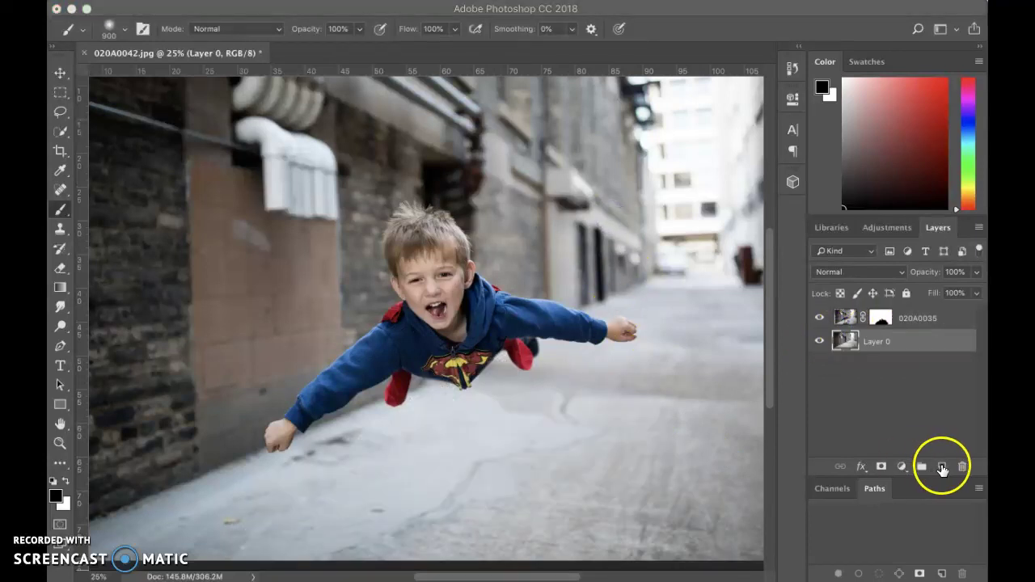
# Add an empty layer above Layer 0 and select the whole boy on the 020A0035 layer with the Quick Selection tool.
pyautogui.click(942, 467)
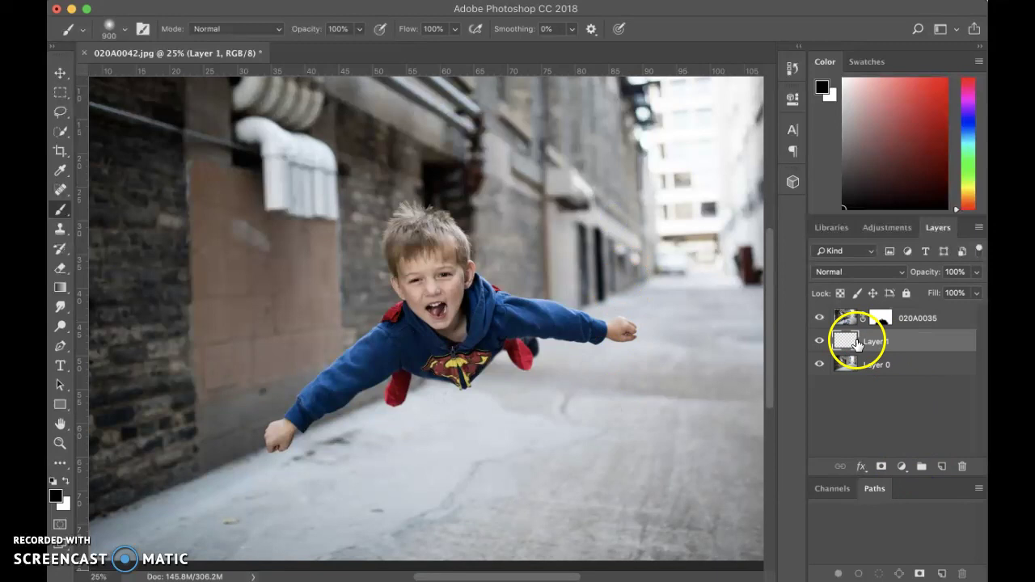
pyautogui.click(846, 315)
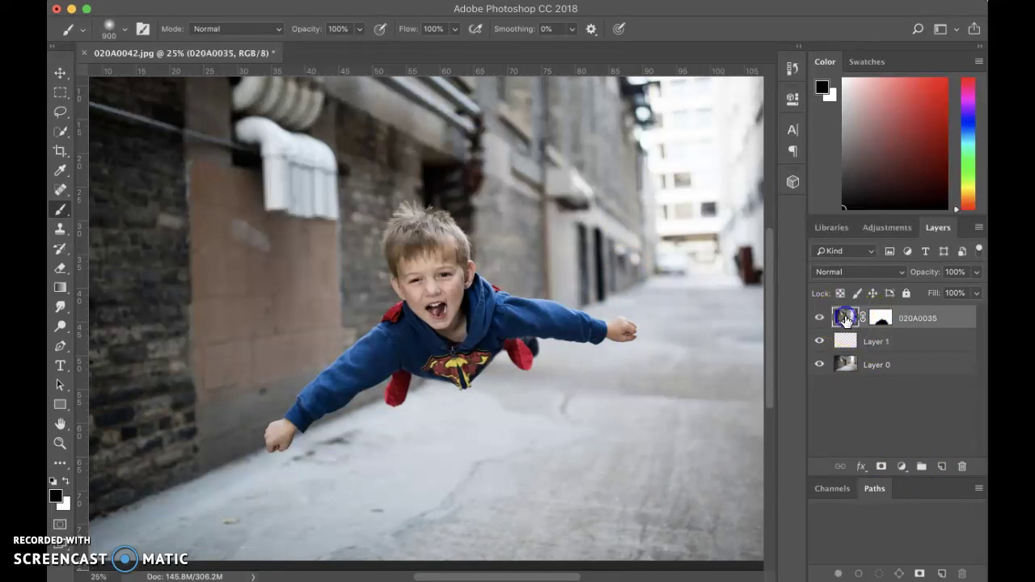
pyautogui.click(60, 131)
pyautogui.click(277, 433)
pyautogui.moveTo(367, 363)
pyautogui.mouseDown()
pyautogui.moveTo(413, 332)
pyautogui.moveTo(435, 288)
pyautogui.moveTo(422, 257)
pyautogui.mouseUp()
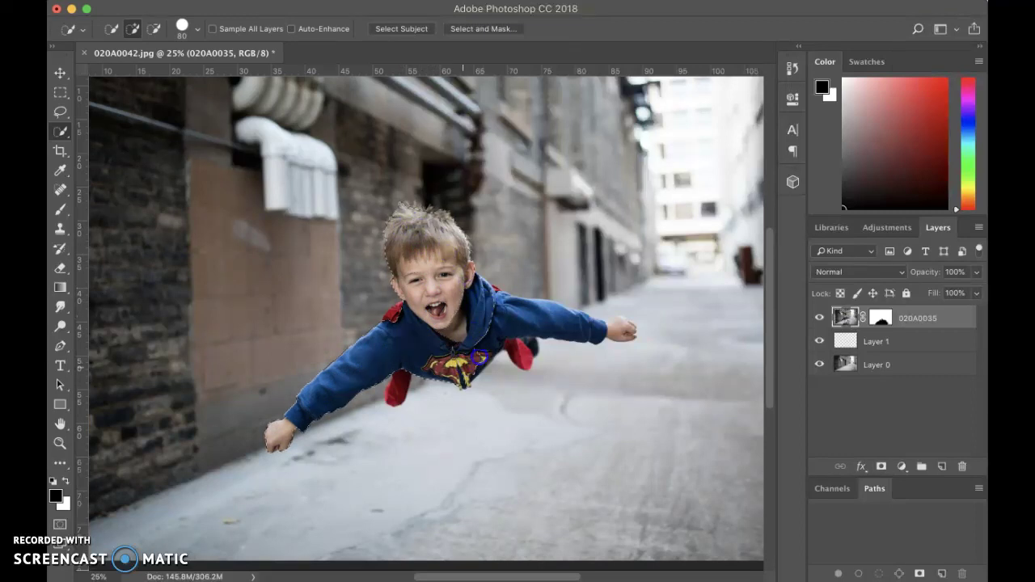
pyautogui.moveTo(508, 320)
pyautogui.mouseDown()
pyautogui.moveTo(518, 348)
pyautogui.moveTo(615, 330)
pyautogui.mouseUp()
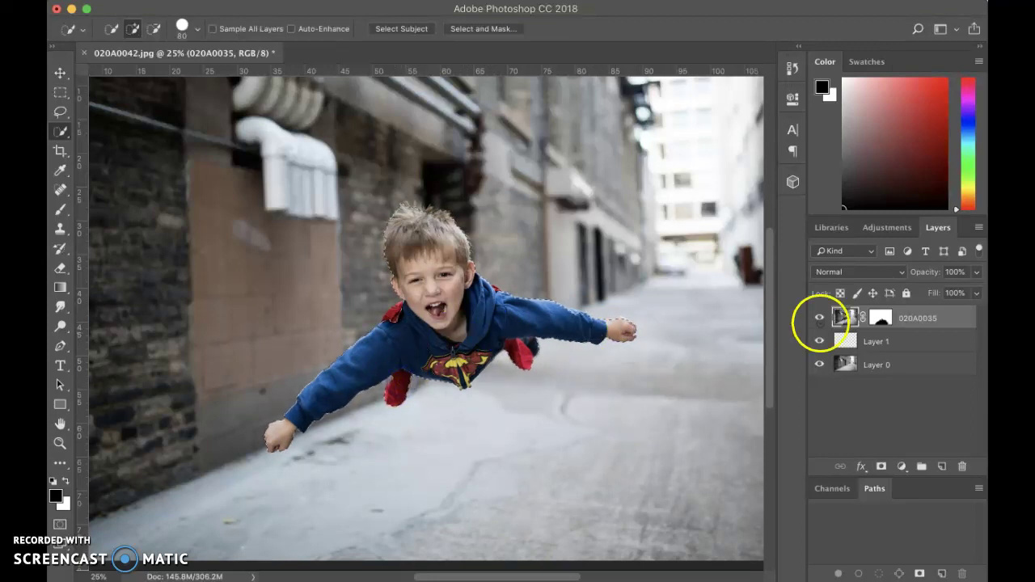
# Fill the boy-shaped selection on Layer 1 with black to create a shadow silhouette.
pyautogui.click(873, 339)
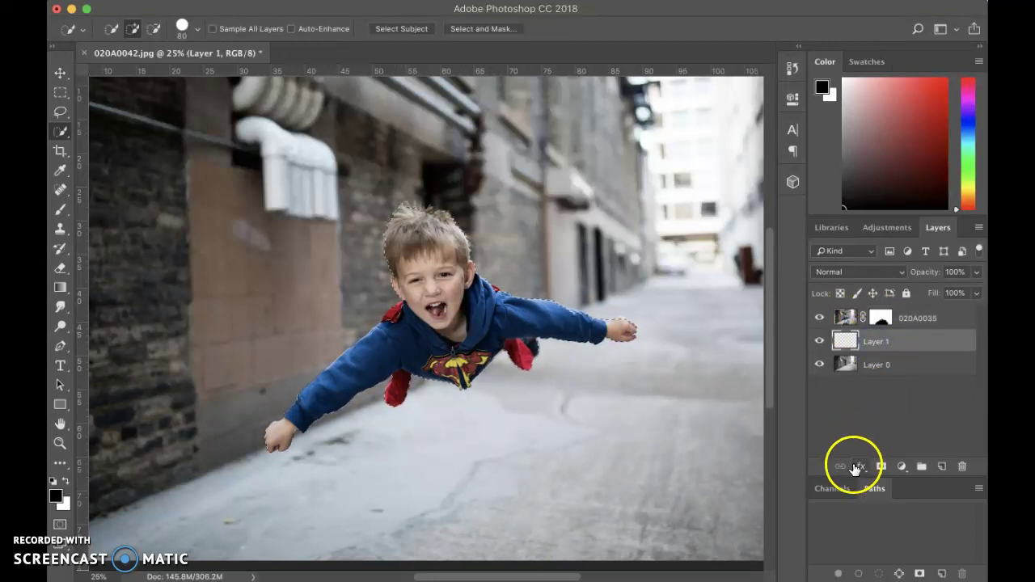
pyautogui.click(99, 1)
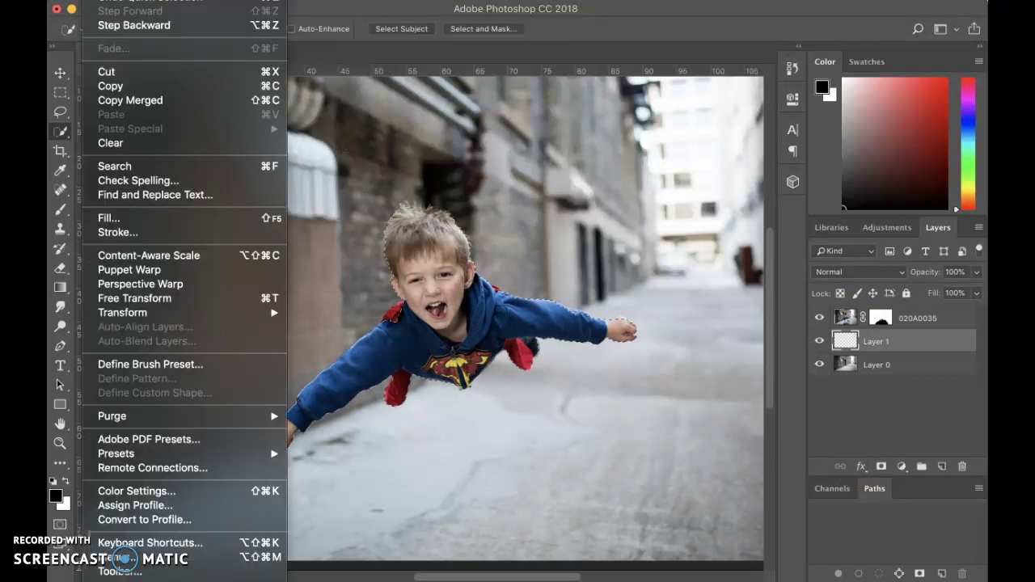
pyautogui.click(155, 218)
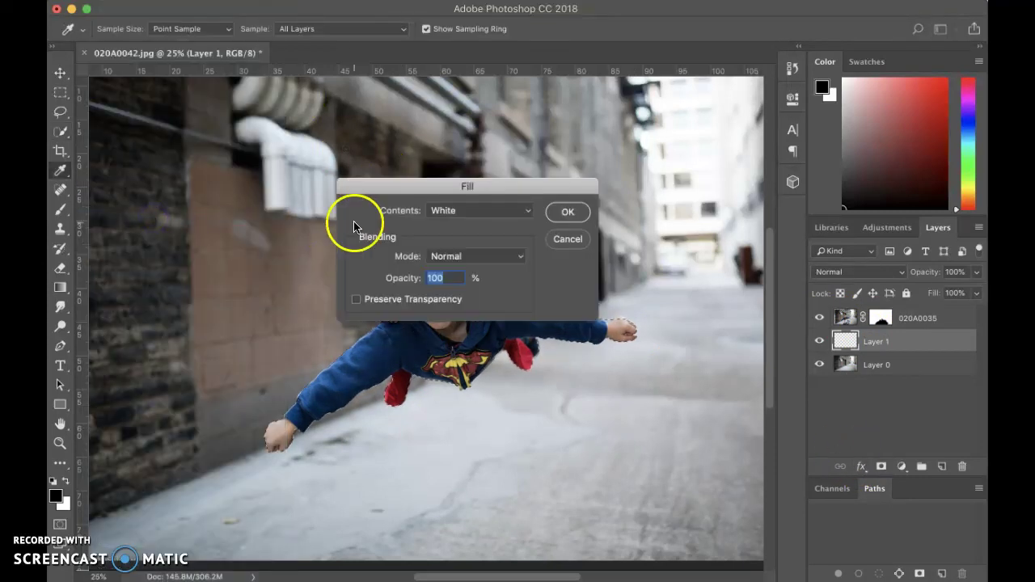
pyautogui.click(485, 214)
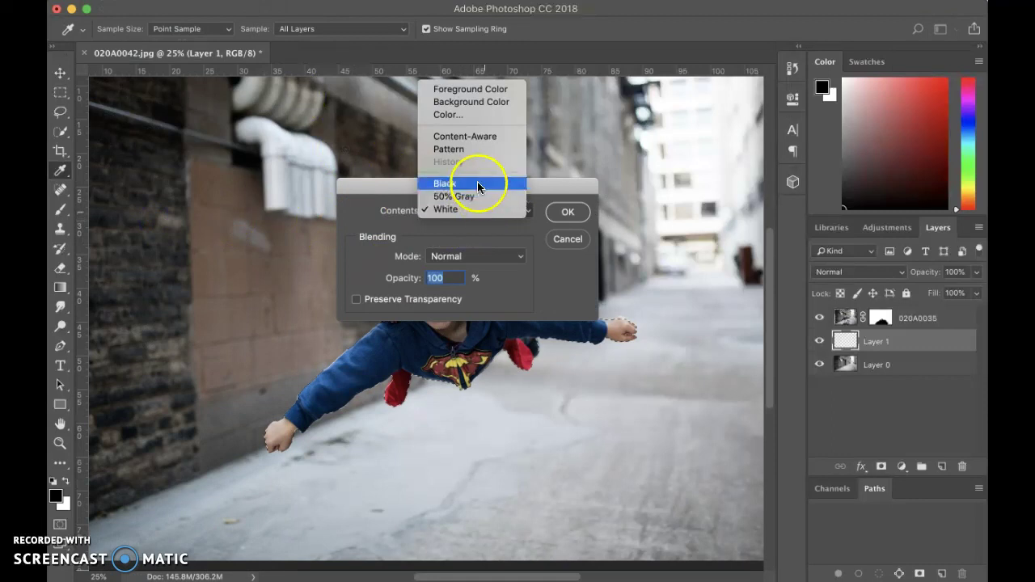
pyautogui.click(477, 183)
pyautogui.click(567, 212)
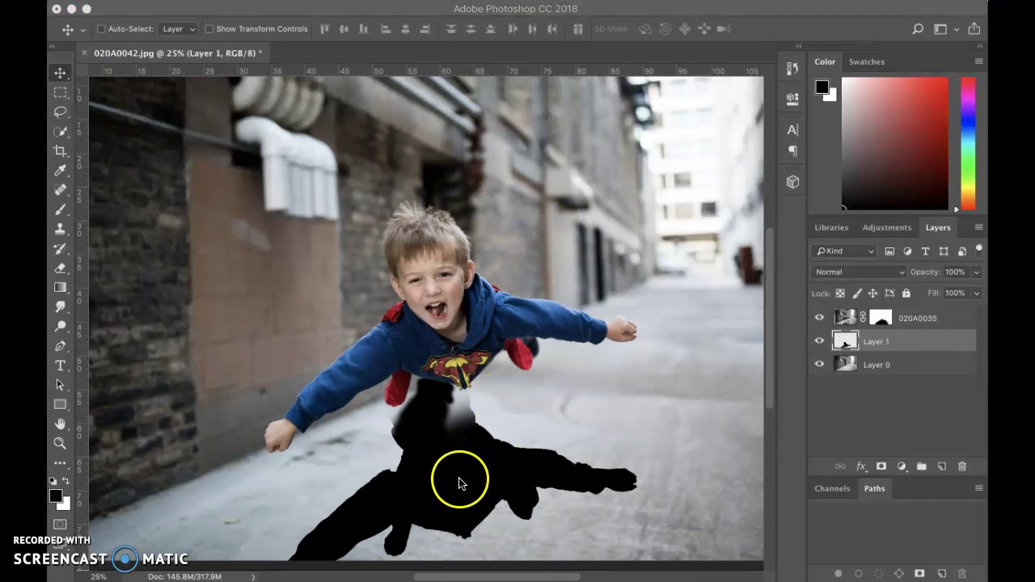
# Move the black silhouette on Layer 1 onto the ground directly below the boy.
pyautogui.click(461, 481)
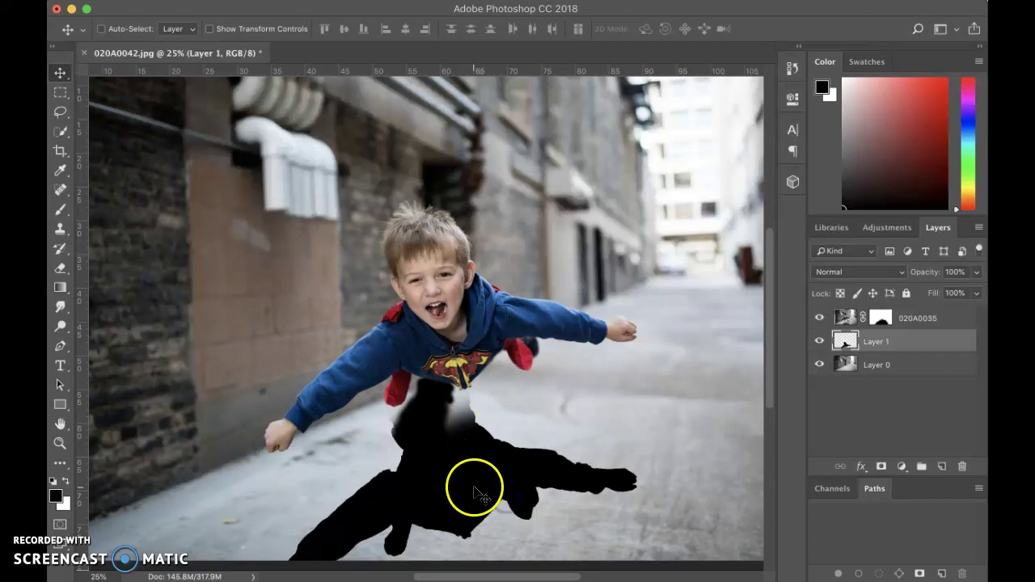
pyautogui.moveTo(477, 494); pyautogui.dragTo(493, 471)
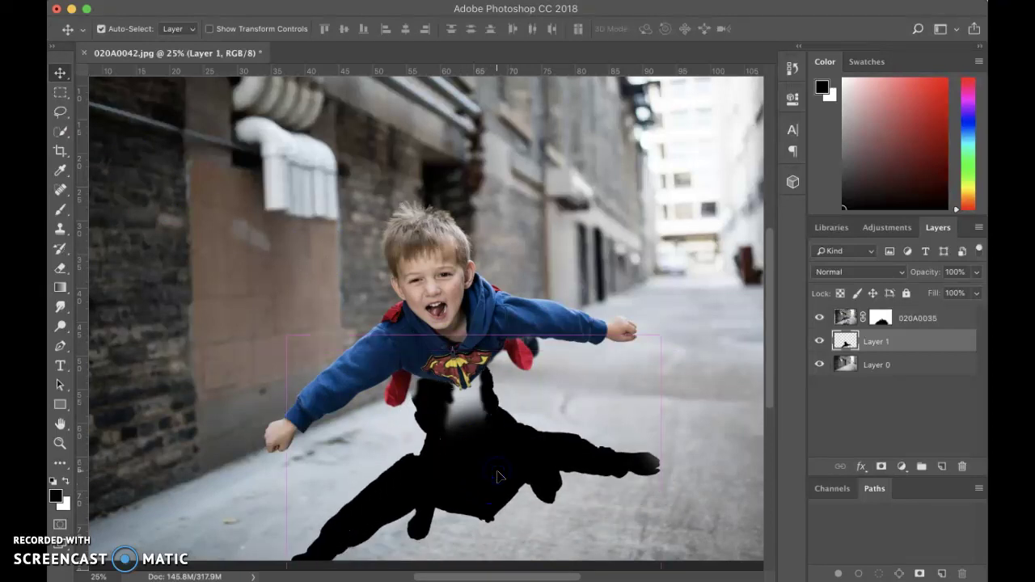
pyautogui.press('super+minus')
pyautogui.moveTo(461, 439); pyautogui.dragTo(451, 445)
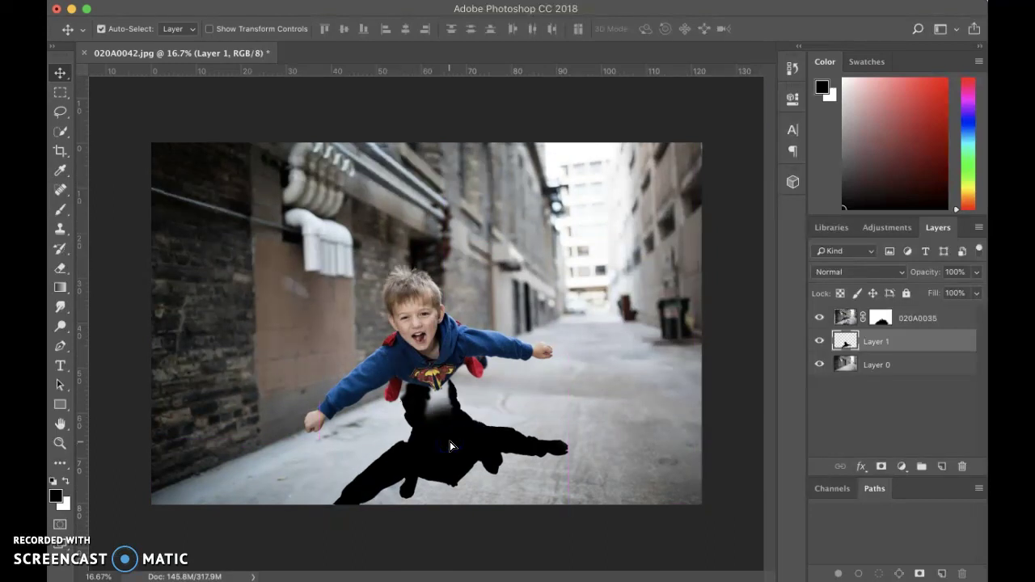
# Free-transform the silhouette, flipping it vertically and squashing it to about 34% of its height.
pyautogui.press('super+t')
pyautogui.moveTo(445, 362); pyautogui.dragTo(447, 445)
pyautogui.moveTo(444, 533); pyautogui.dragTo(474, 407)
# Rotate the flattened silhouette slightly, place it on the ground beneath the boy at the photo's lower edge, and apply the transform.
pyautogui.moveTo(442, 446); pyautogui.dragTo(460, 473)
pyautogui.moveTo(629, 446); pyautogui.dragTo(631, 429)
pyautogui.moveTo(481, 461)
pyautogui.mouseDown()
pyautogui.moveTo(466, 457)
pyautogui.moveTo(462, 471)
pyautogui.mouseUp()
pyautogui.moveTo(592, 443); pyautogui.dragTo(591, 436)
pyautogui.moveTo(474, 472); pyautogui.dragTo(472, 485)
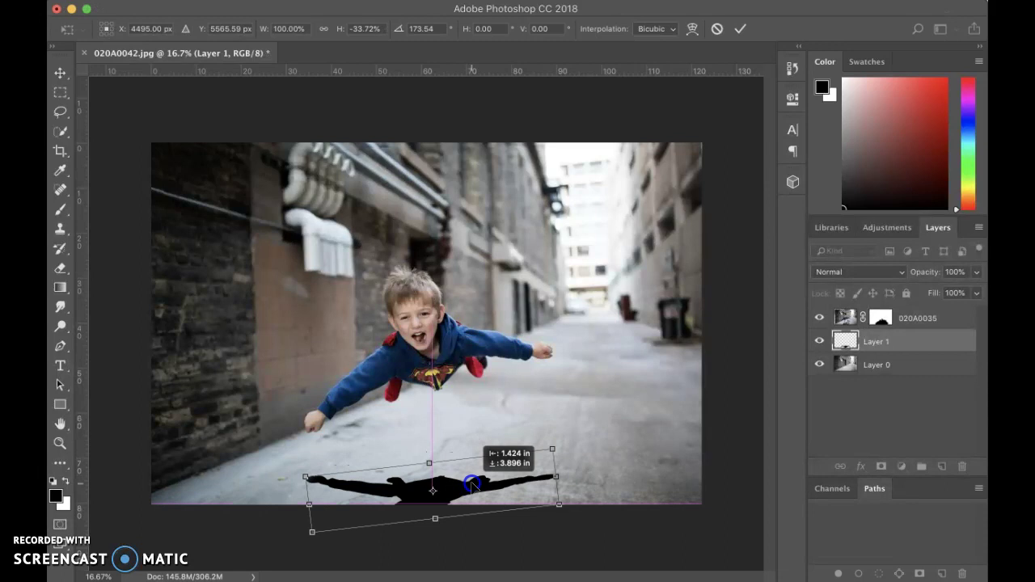
pyautogui.moveTo(472, 485); pyautogui.dragTo(473, 486)
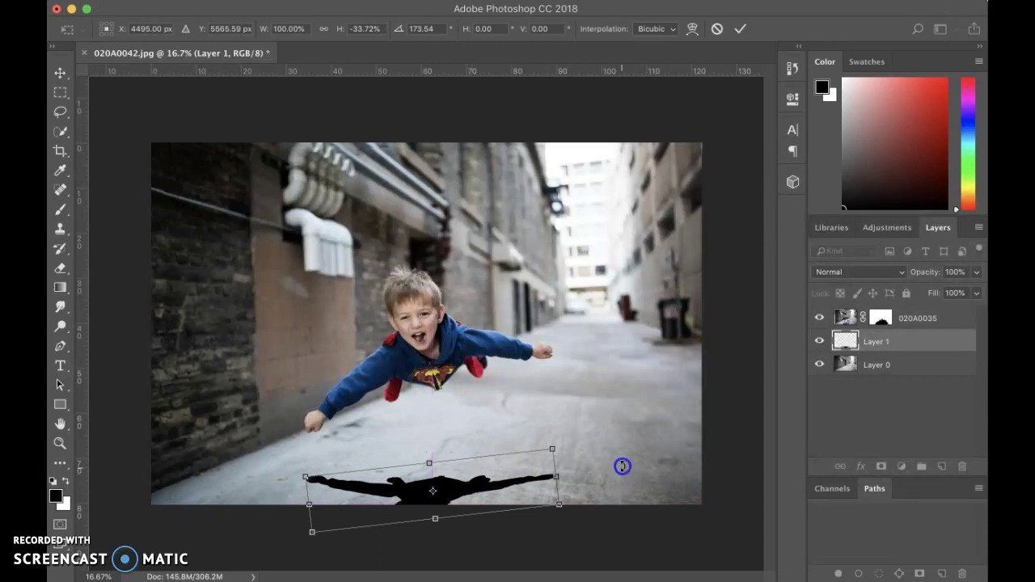
pyautogui.moveTo(620, 466); pyautogui.dragTo(622, 463)
pyautogui.press('Return')
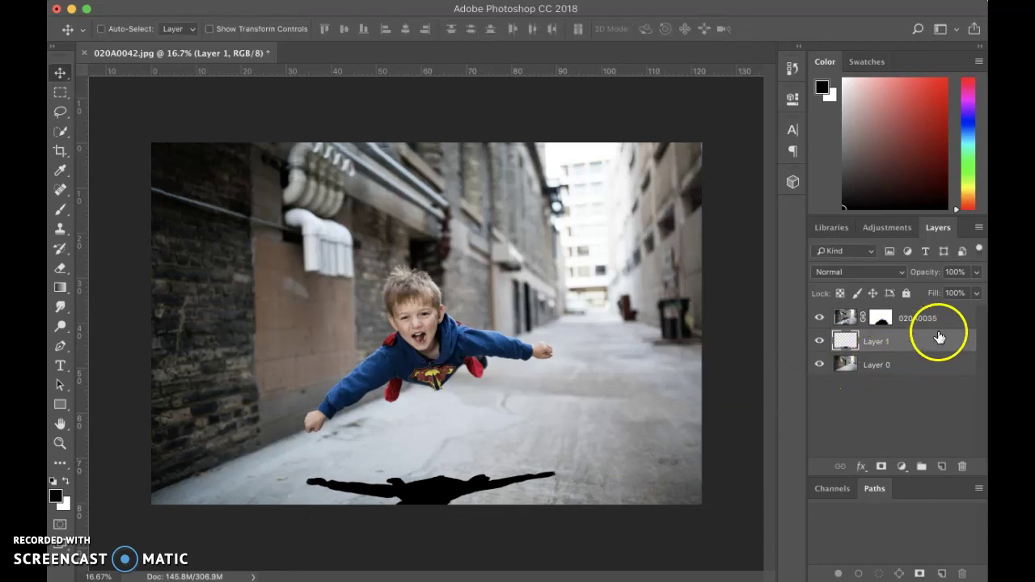
# Lower Layer 1's opacity to 55% and soften the shadow with a Gaussian Blur of about 100 pixels.
pyautogui.click(975, 277)
pyautogui.moveTo(957, 292); pyautogui.dragTo(944, 292)
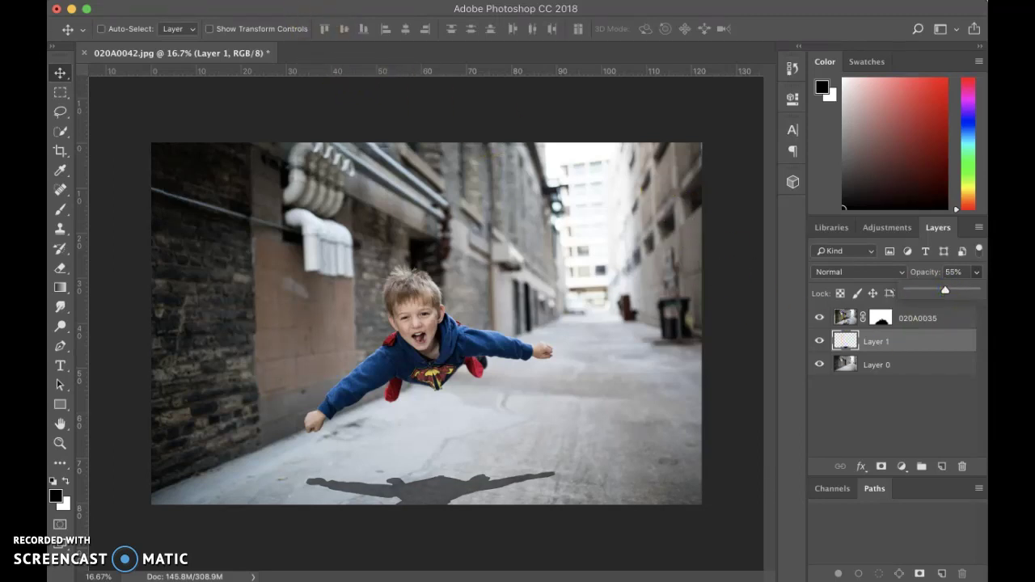
pyautogui.click(297, 2)
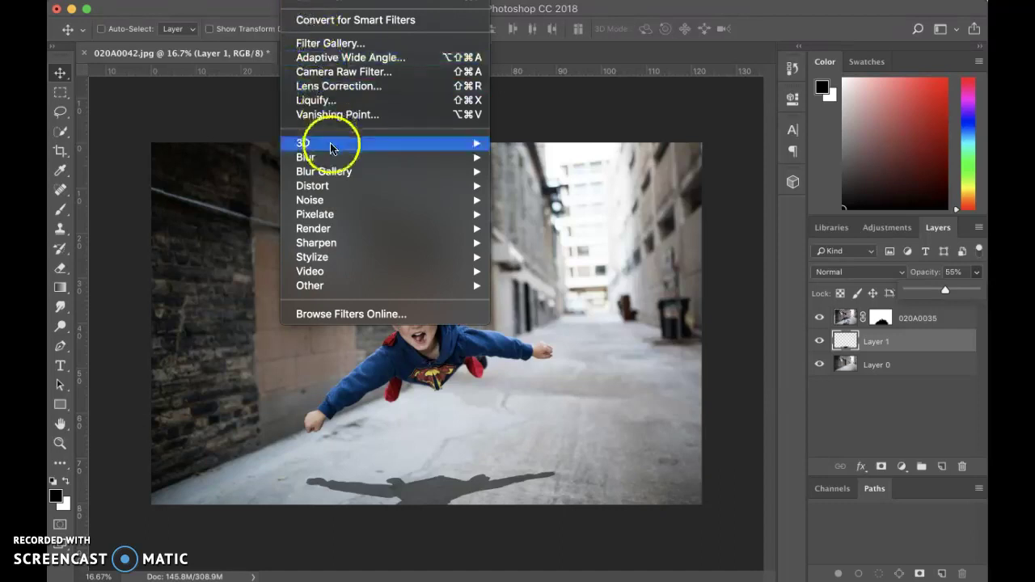
pyautogui.moveTo(324, 156)
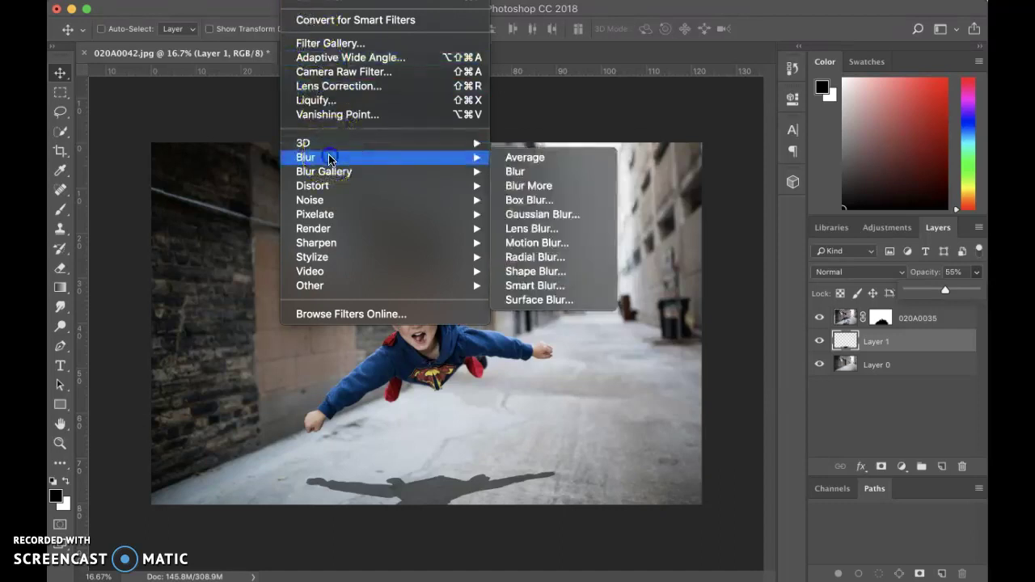
pyautogui.click(540, 214)
pyautogui.click(401, 334)
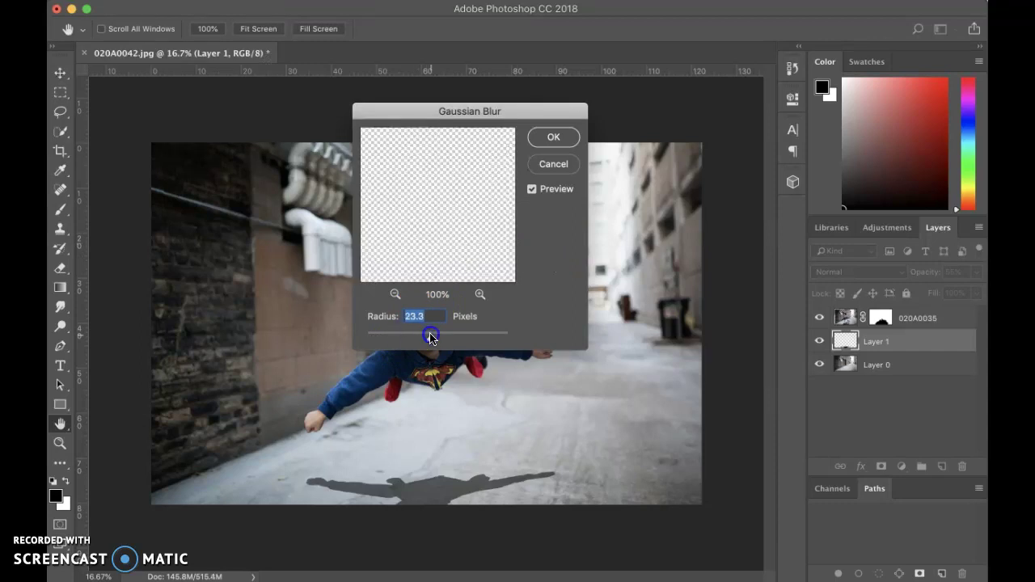
pyautogui.moveTo(429, 337); pyautogui.dragTo(454, 337)
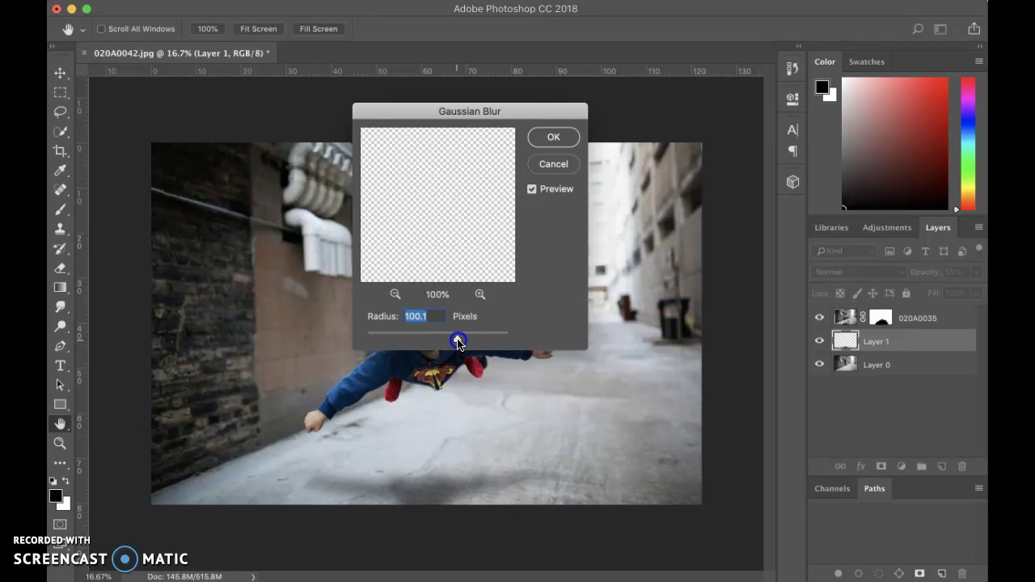
pyautogui.moveTo(458, 342); pyautogui.dragTo(456, 338)
pyautogui.click(549, 135)
pyautogui.click(60, 73)
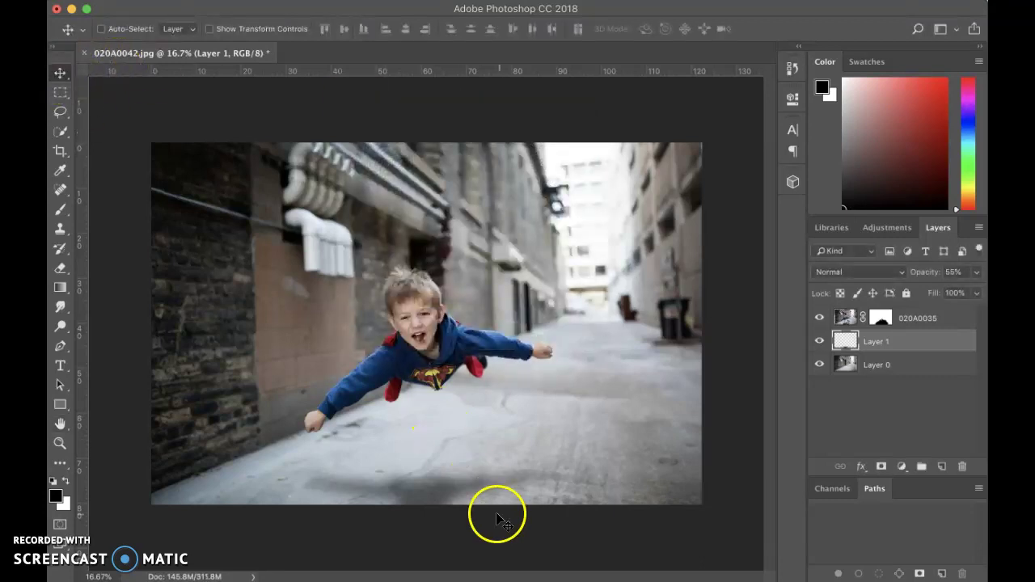